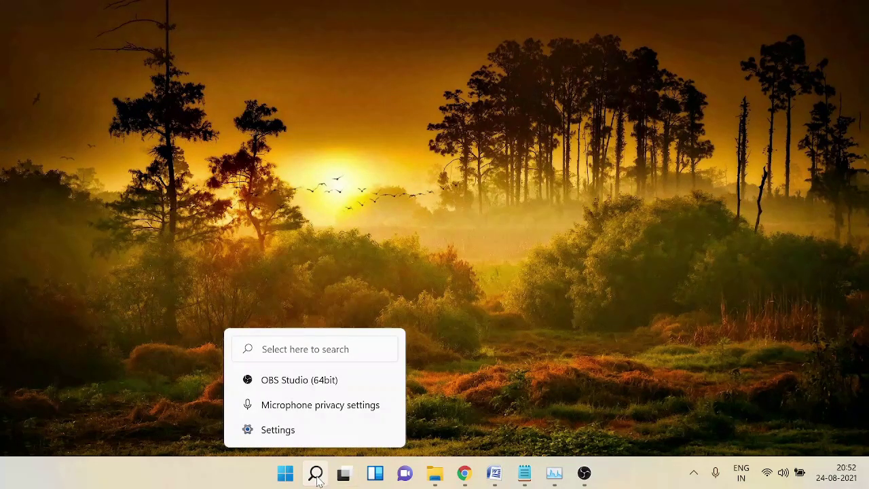
Step: Search 'micro', open Microphone privacy settings and check that Skype, Voice Recorder and desktop apps have access
click(319, 478)
text(m)
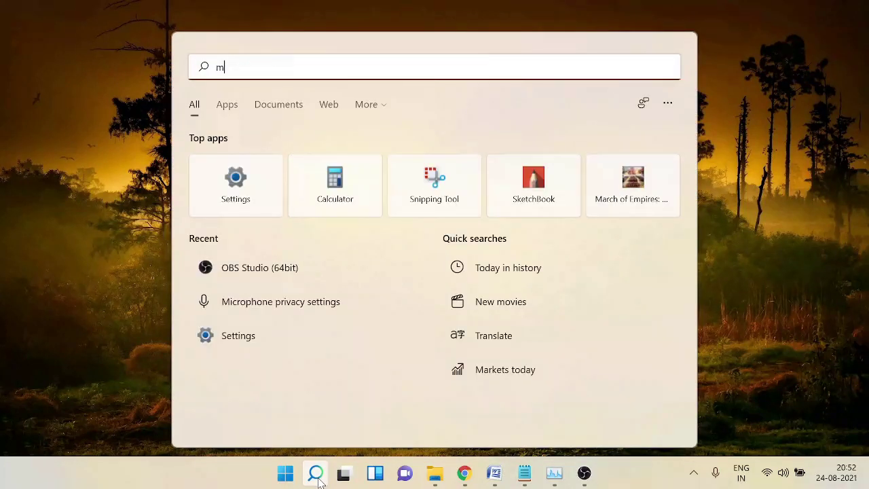
text(icro)
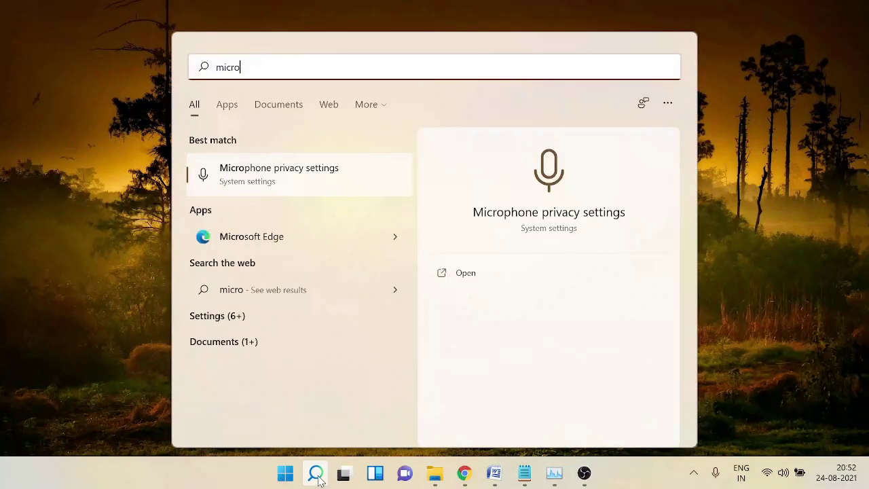
click(320, 188)
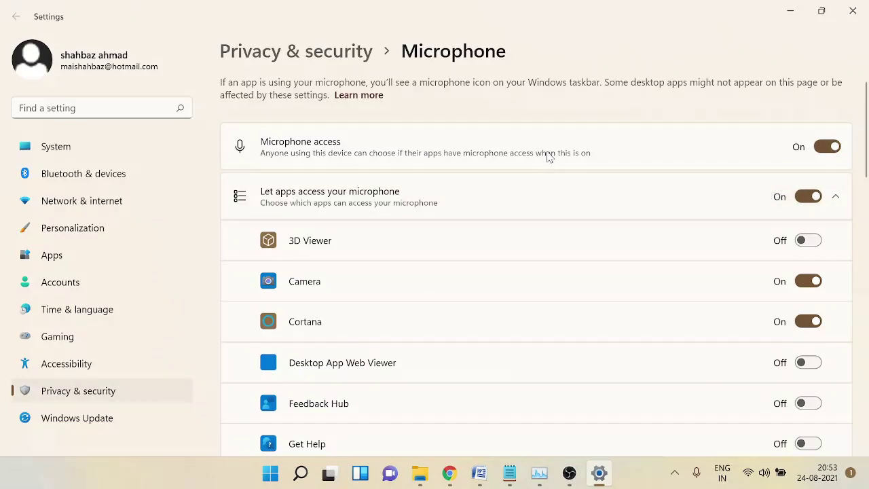
scroll(335, 192, down, 3)
scroll(336, 197, down, 5)
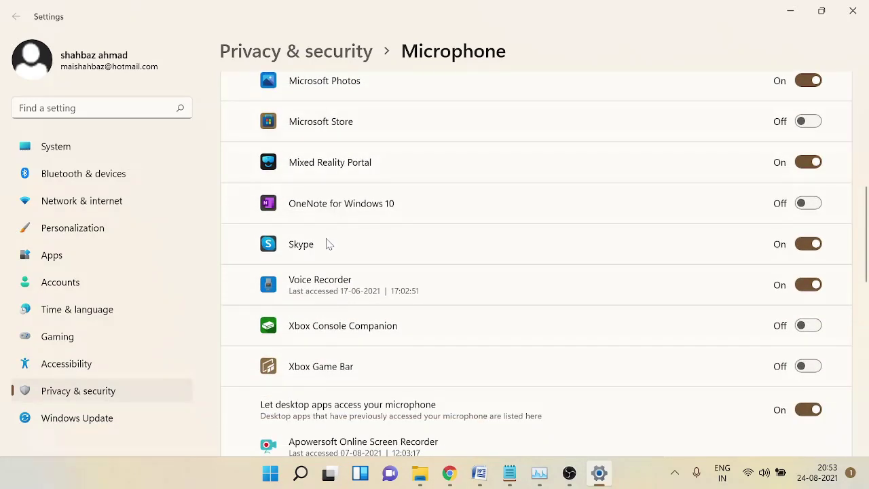
scroll(322, 251, down, 5)
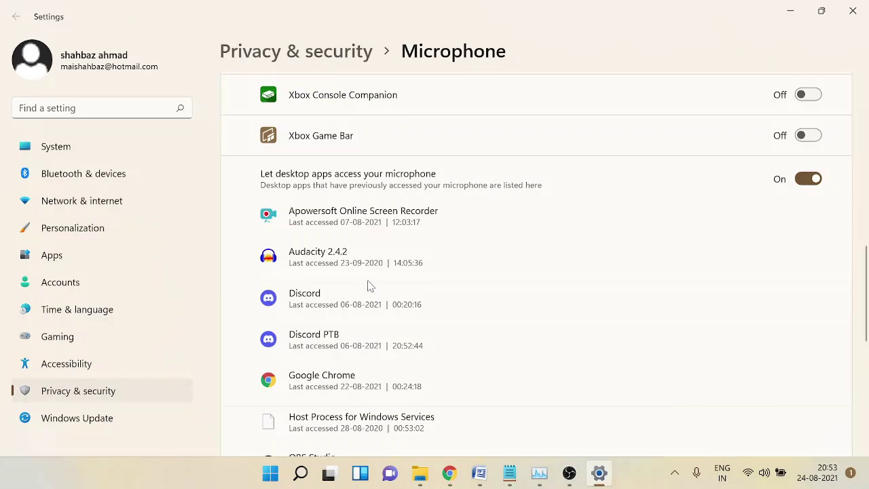
scroll(371, 271, up, 6)
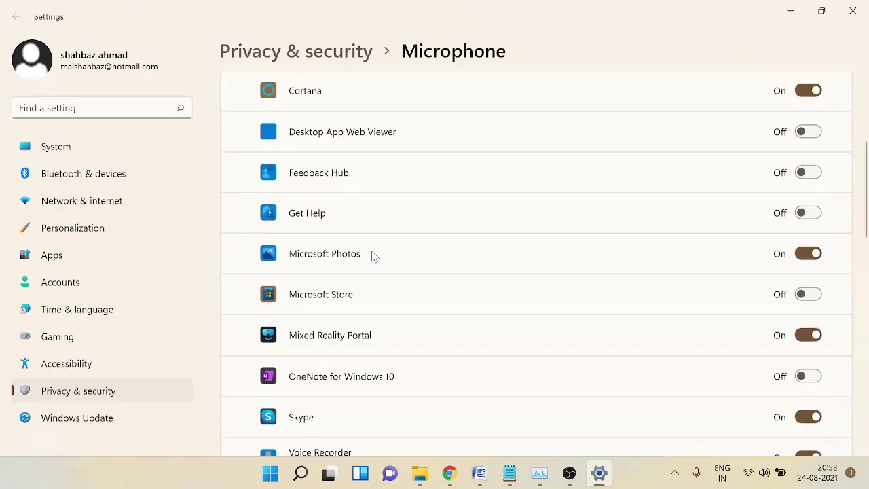
scroll(323, 200, down, 2)
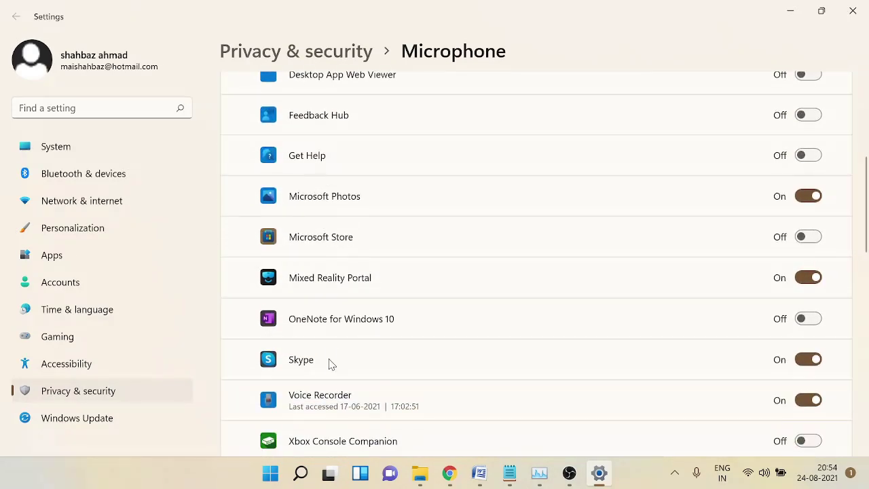
scroll(375, 339, down, 1)
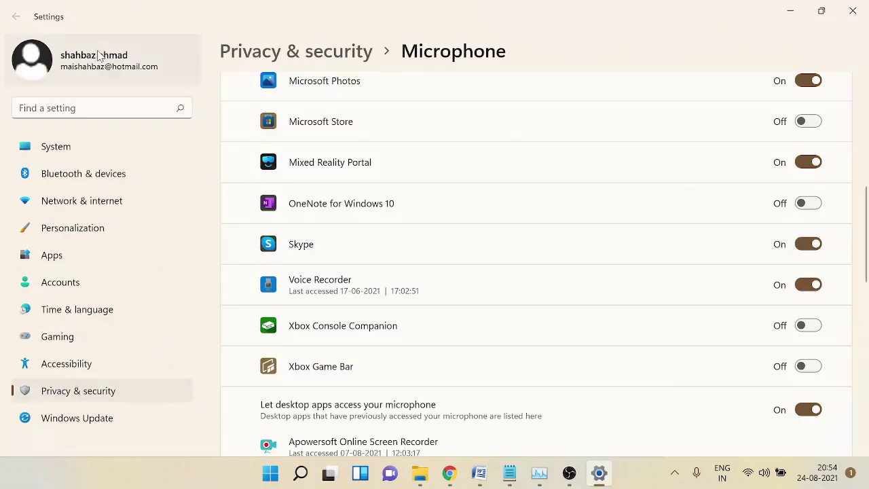
Step: Go to System > Sound and check the Logitech USB Headset H340 input is at volume 84
click(55, 153)
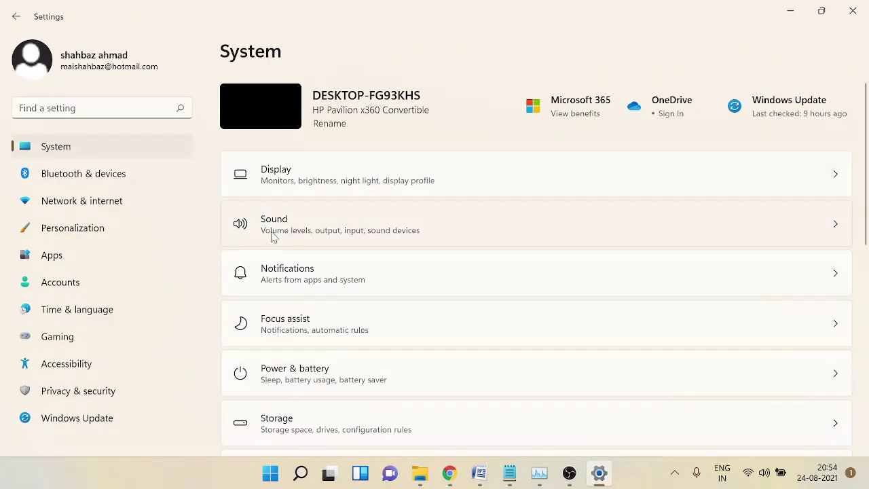
click(287, 215)
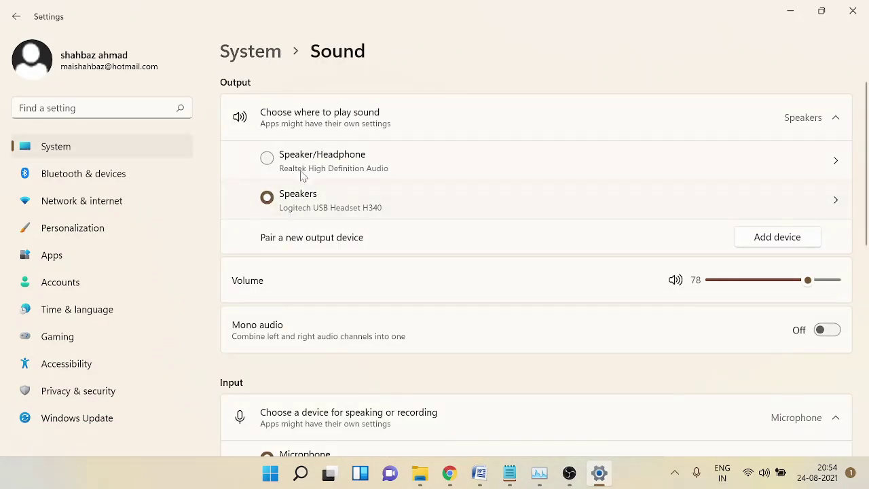
scroll(300, 187, down, 3)
scroll(264, 307, down, 3)
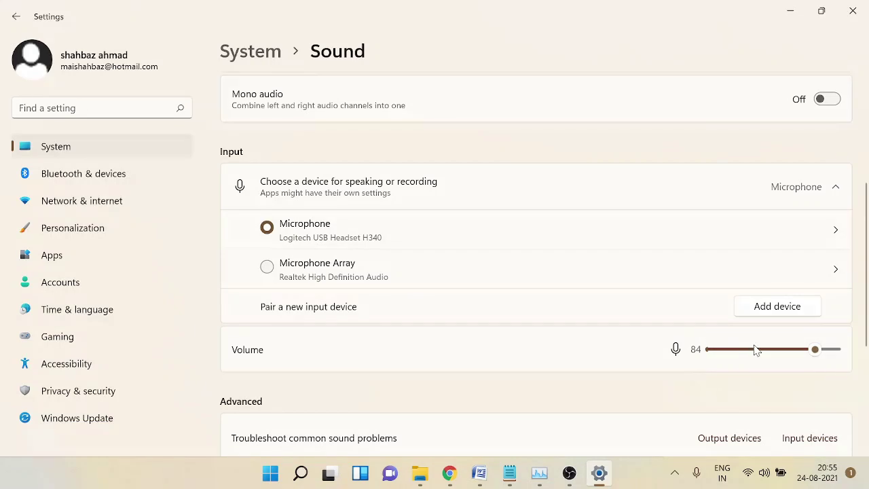
mouse_move(819, 353)
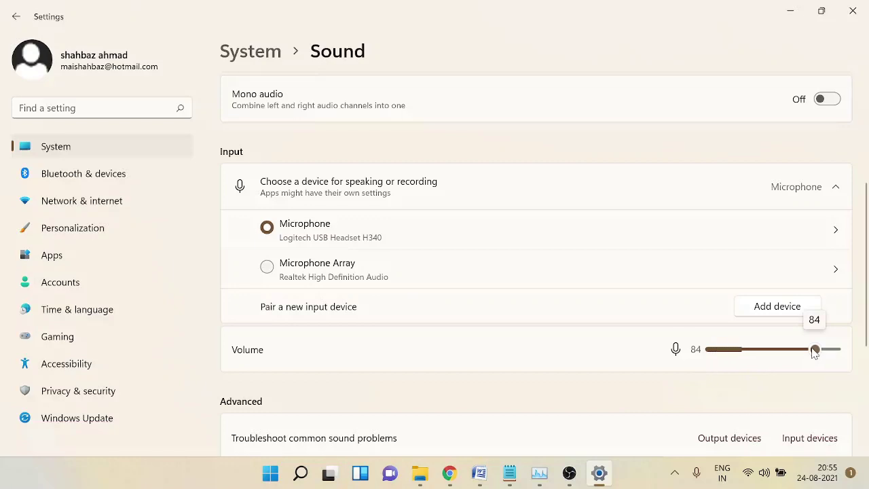
scroll(297, 269, down, 2)
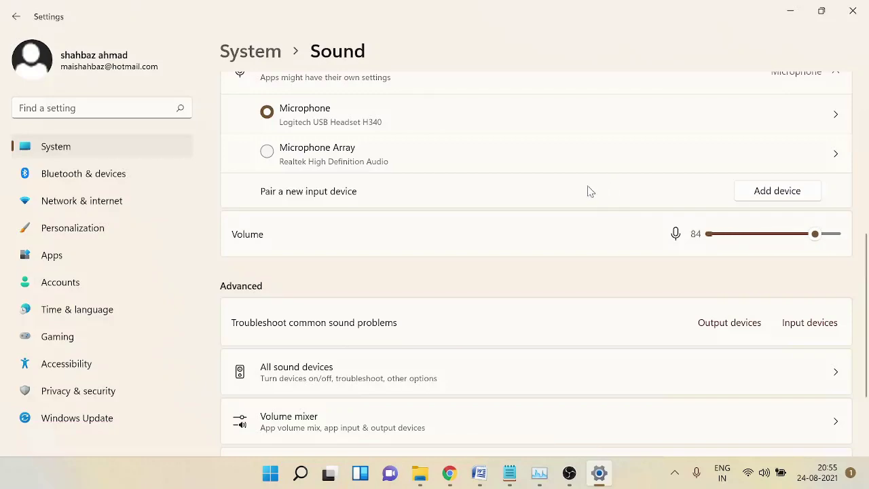
Step: Close Settings and launch the mmsys.cpl Sound control panel, centred on screen
click(853, 11)
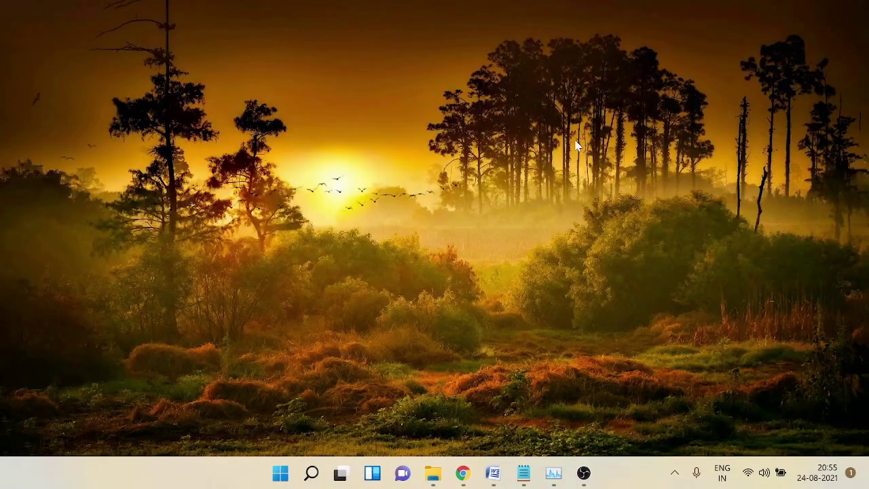
click(314, 474)
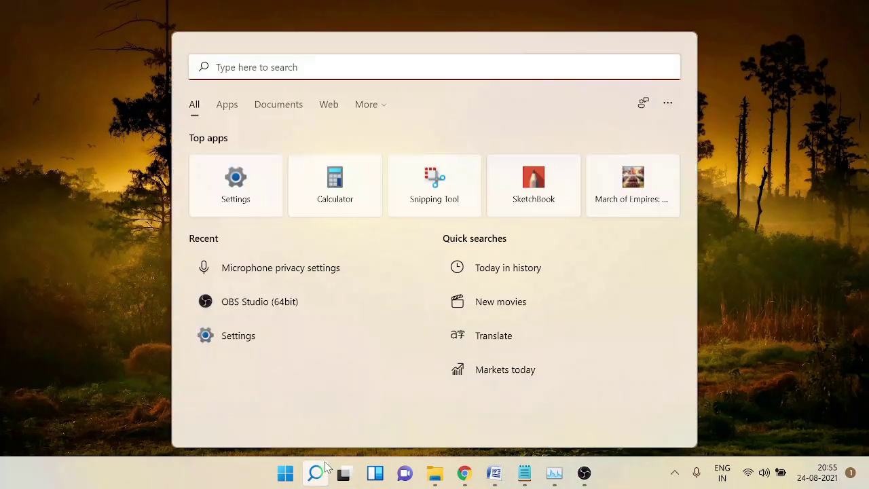
text(mmsys)
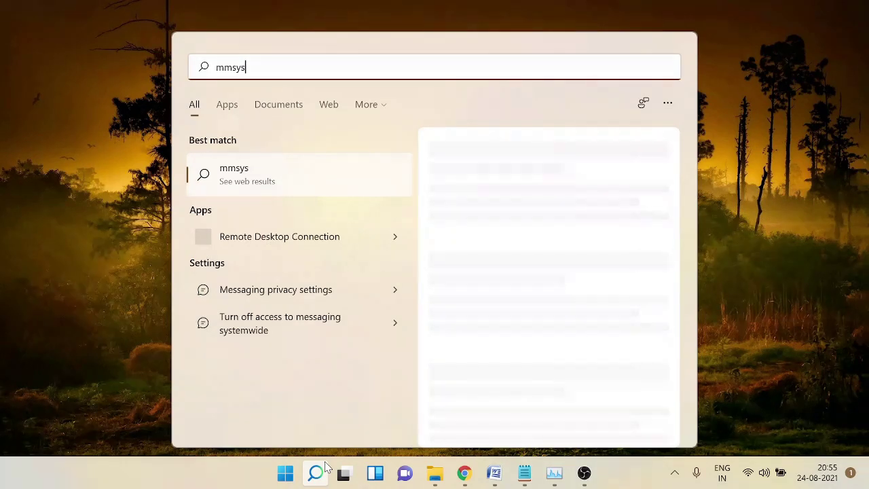
text(.cpl)
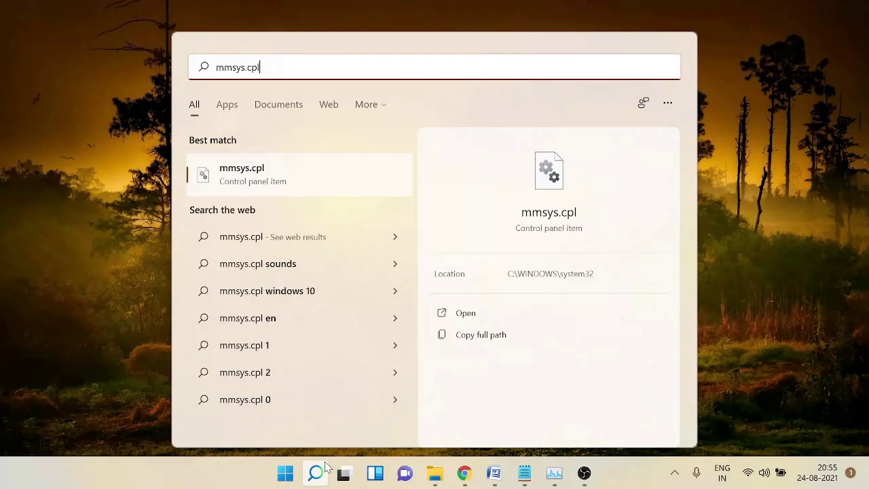
key(Return)
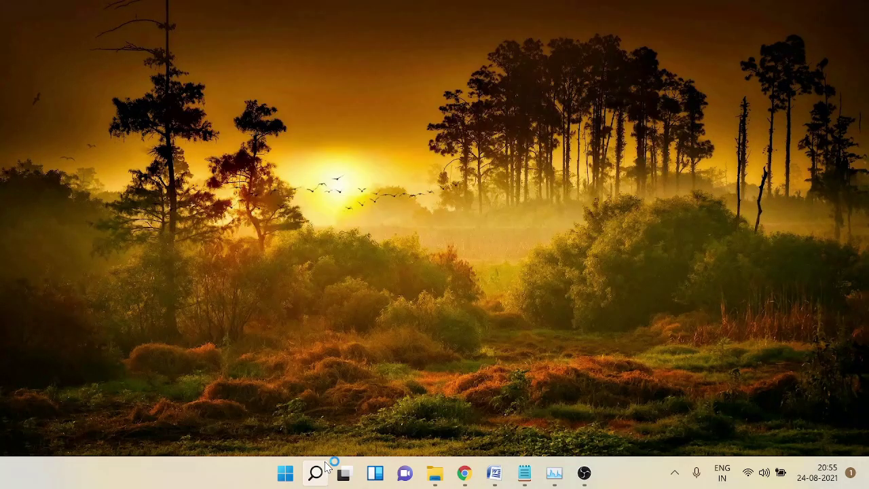
drag(120, 46, 384, 57)
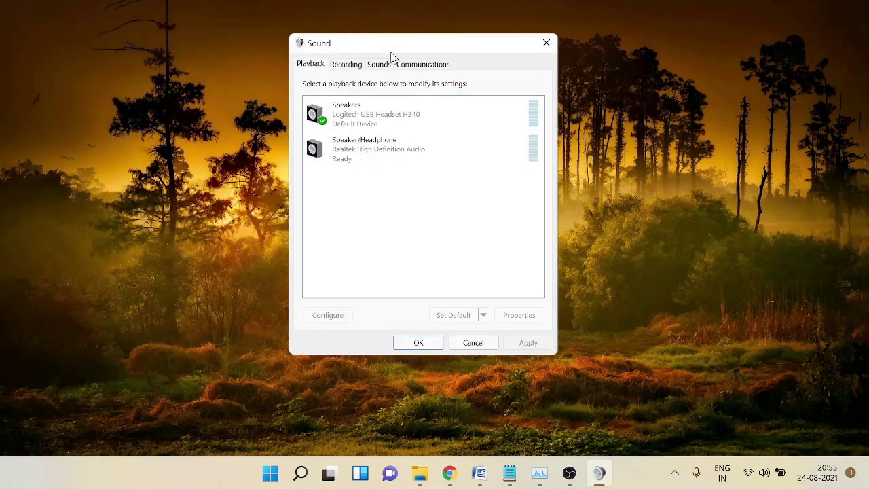
Step: On the Recording tab, review options for the headset Microphone and the Microphone Array
click(348, 68)
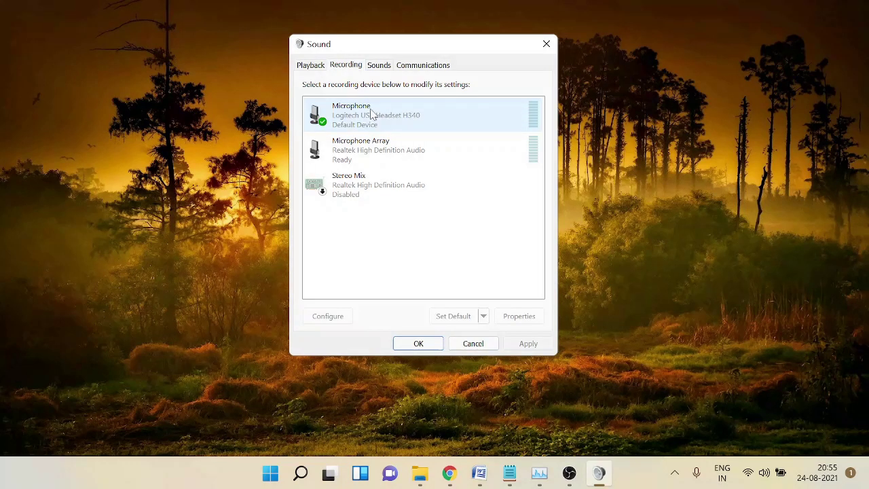
right_click(390, 120)
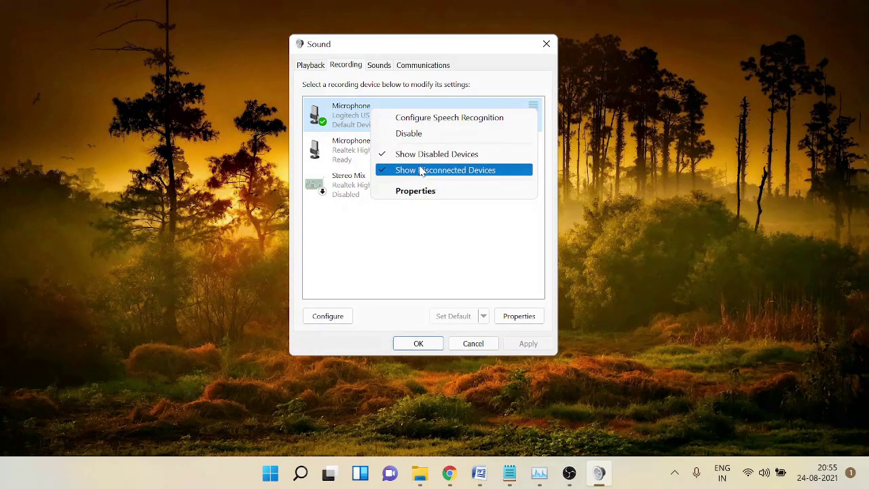
click(349, 156)
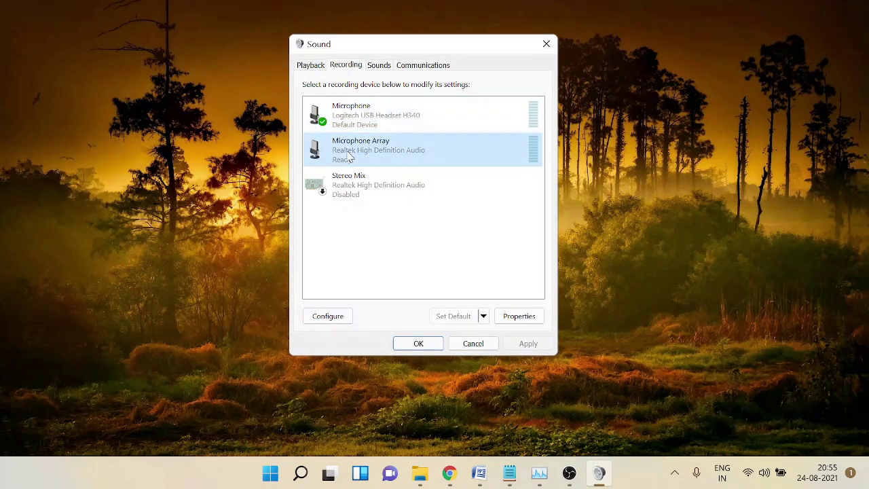
right_click(349, 156)
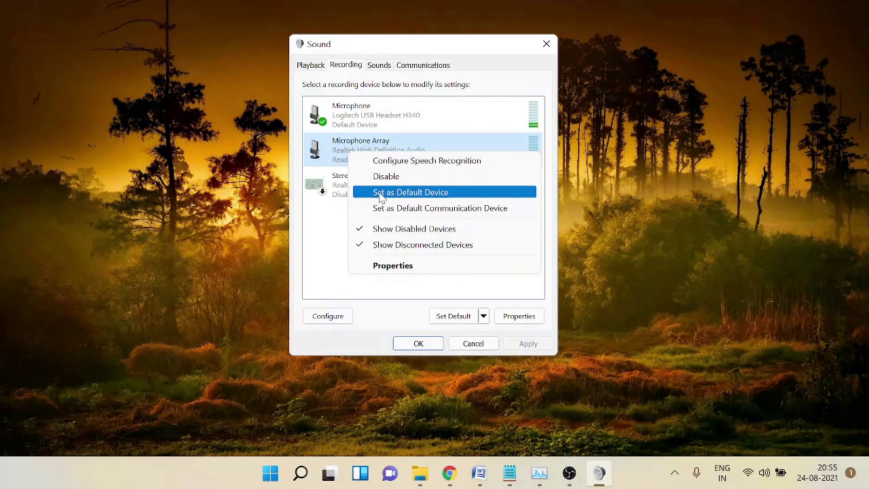
Step: Check the headset Microphone's properties, then close the Sound dialog with Logitech H340 as default
double_click(381, 114)
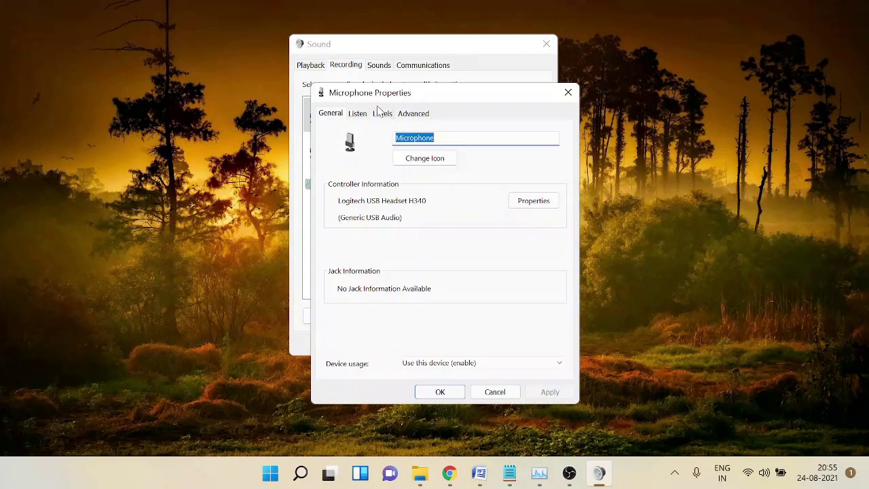
click(568, 92)
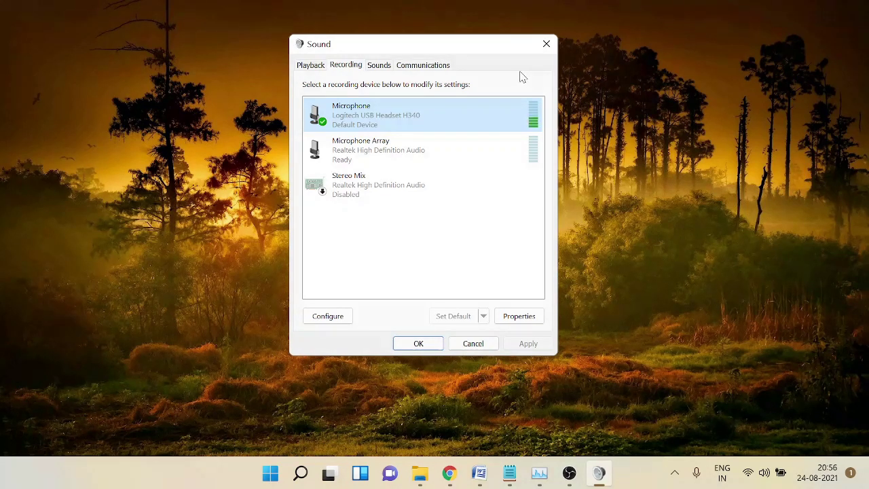
click(547, 45)
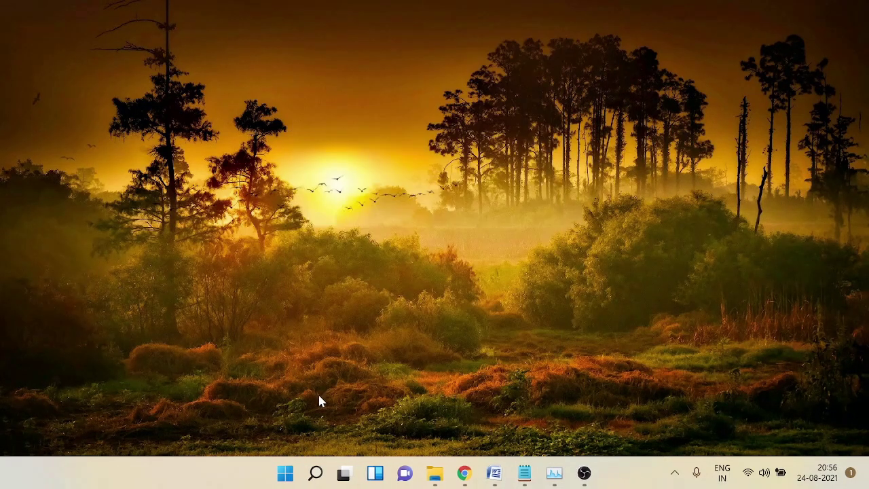
Step: Launch Device Manager by running devmgmt.msc from the Run dialog
click(315, 473)
click(729, 248)
key(super+r)
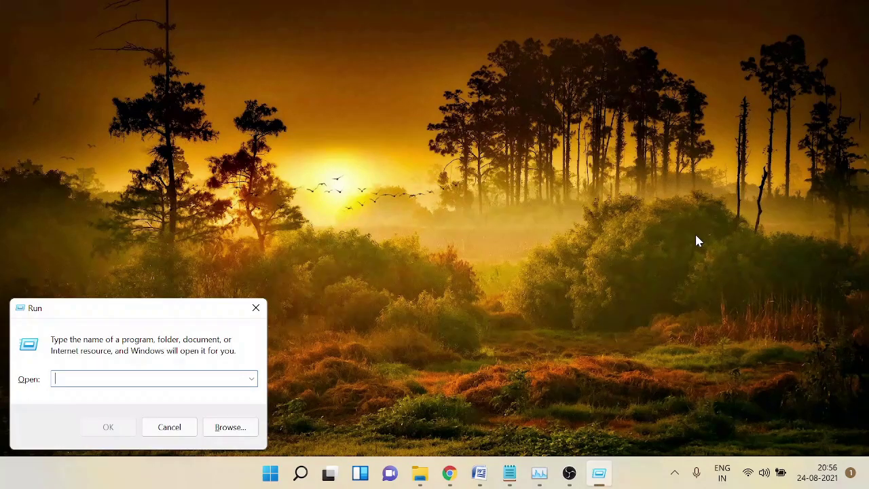
text(devmgmt.)
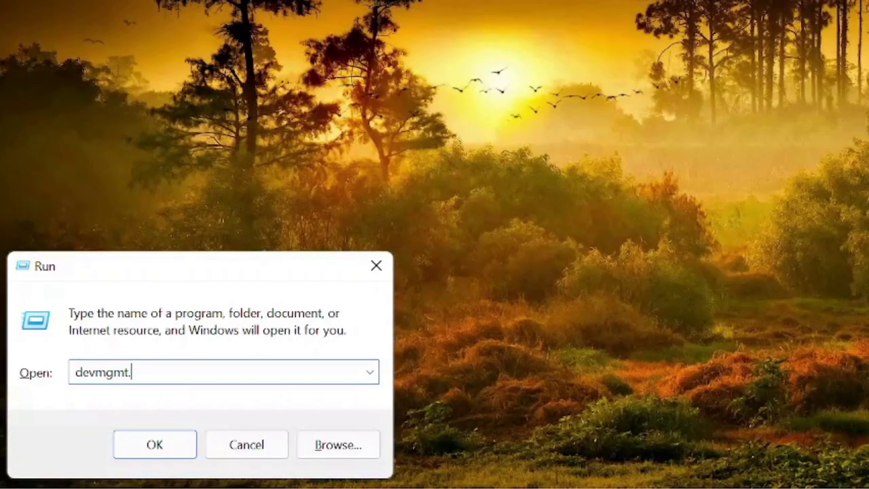
text(msc)
key(Return)
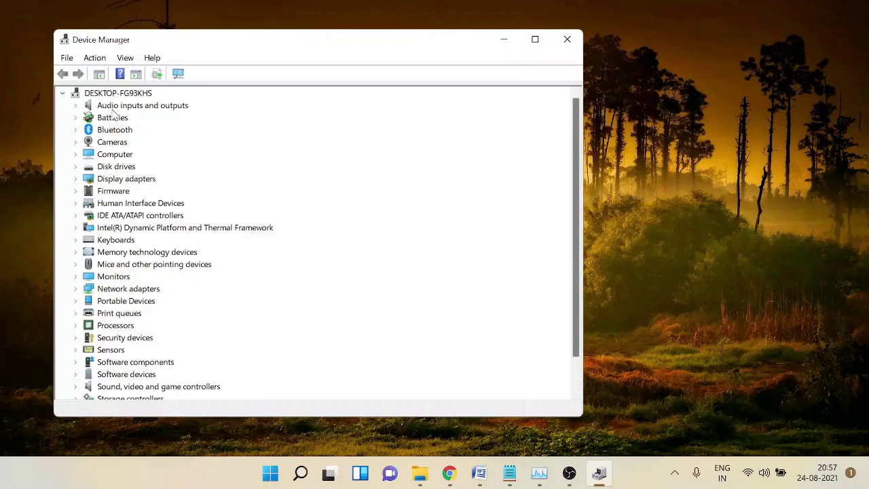
Step: Start a driver update for Microphone (Logitech USB Headset H340), then close the wizard and Device Manager
double_click(168, 107)
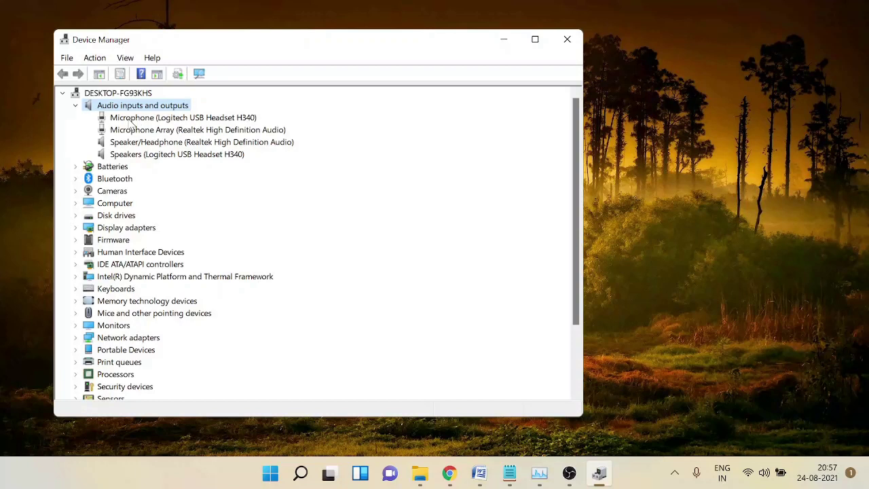
click(191, 118)
right_click(192, 119)
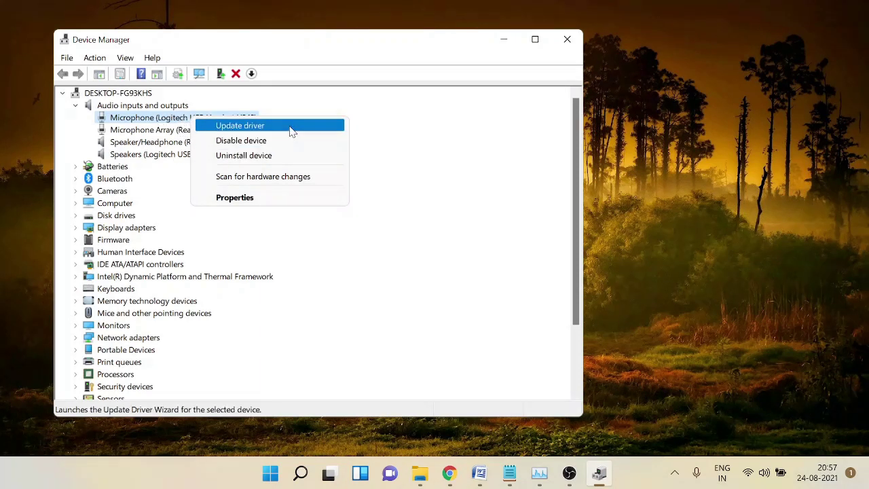
click(234, 126)
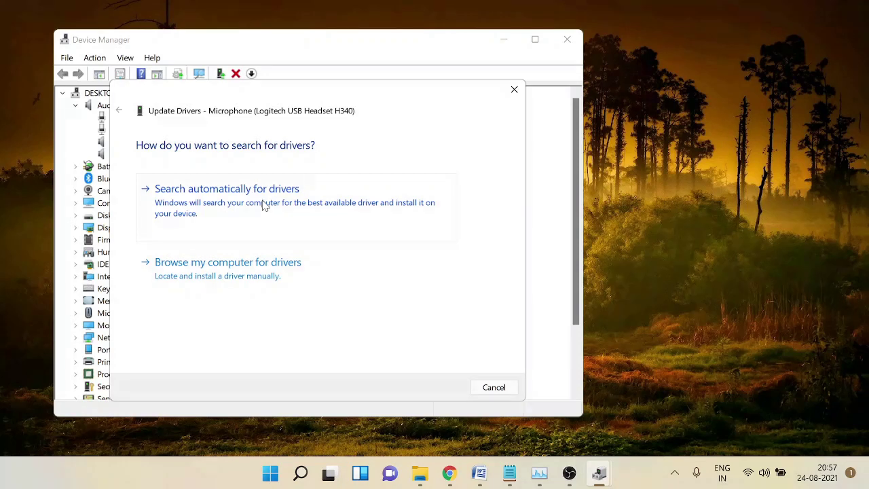
click(515, 91)
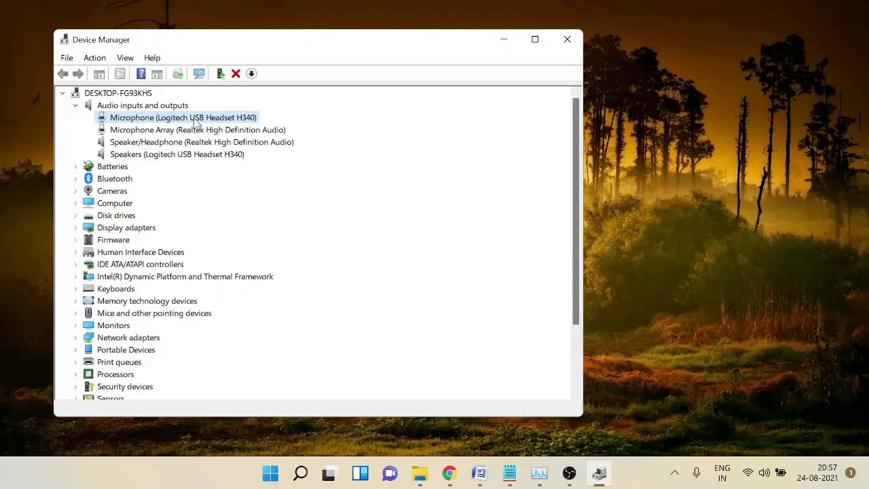
click(567, 38)
Step: Search 'trouble' and open Troubleshoot > Other troubleshooters down to Recording Audio
click(315, 475)
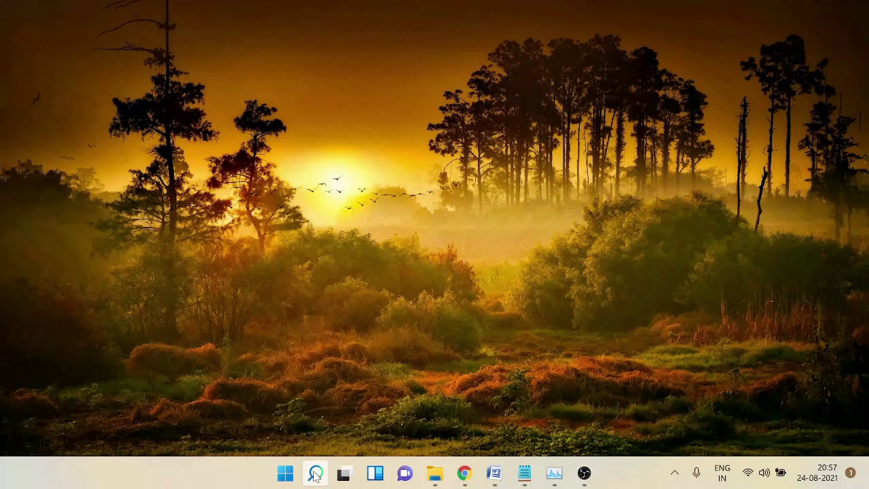
text(trouble)
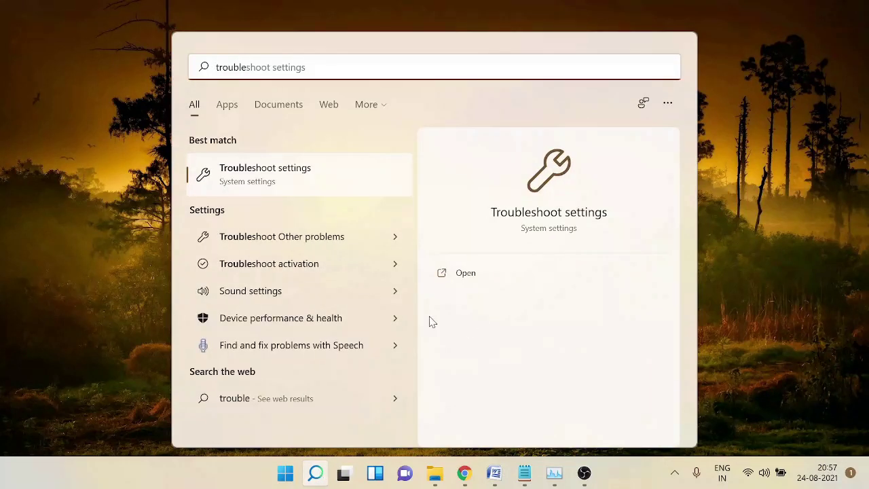
click(289, 174)
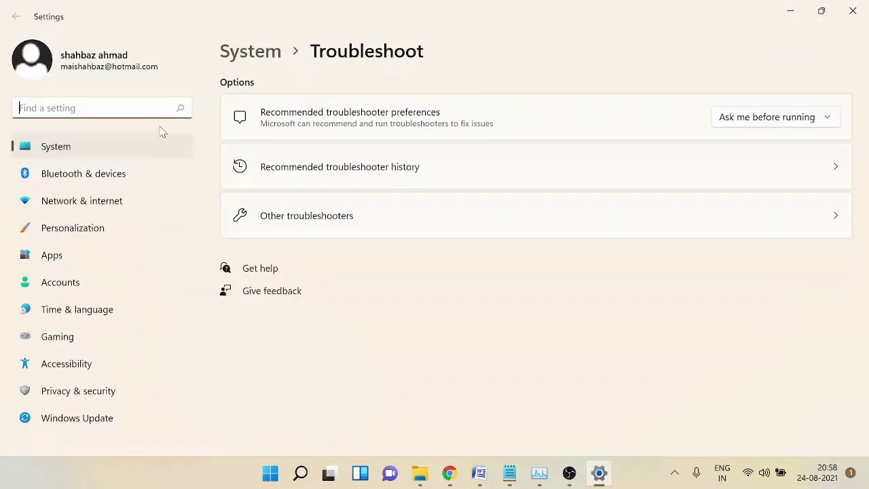
click(303, 224)
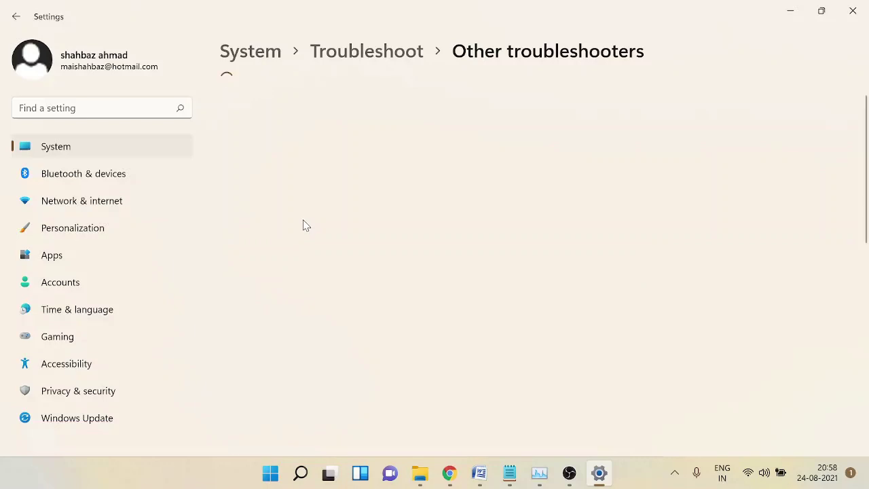
scroll(306, 227, down, 8)
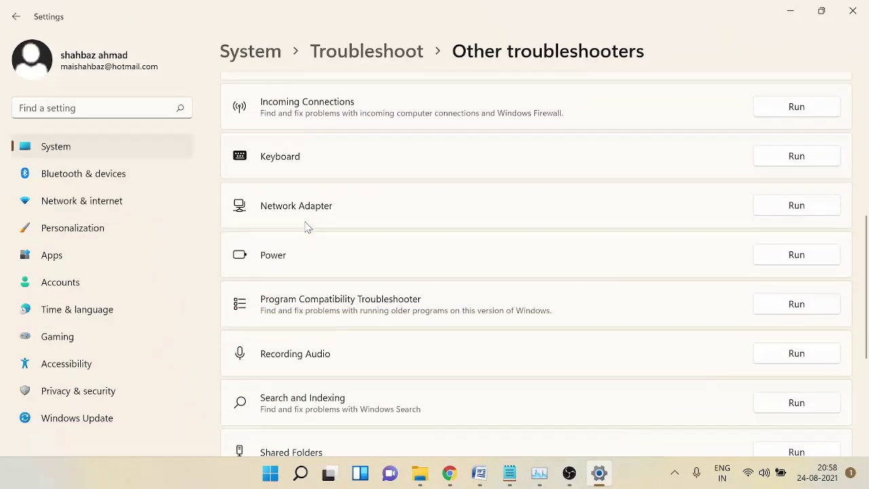
scroll(305, 225, up, 2)
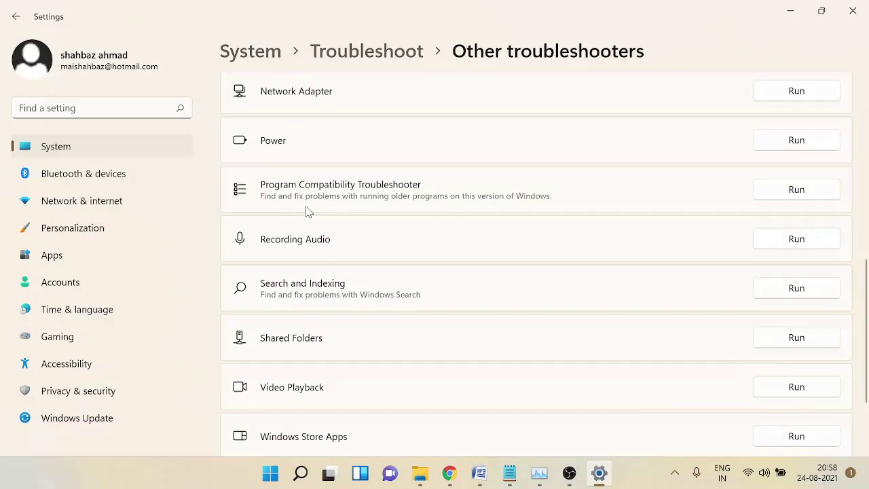
scroll(304, 211, down, 2)
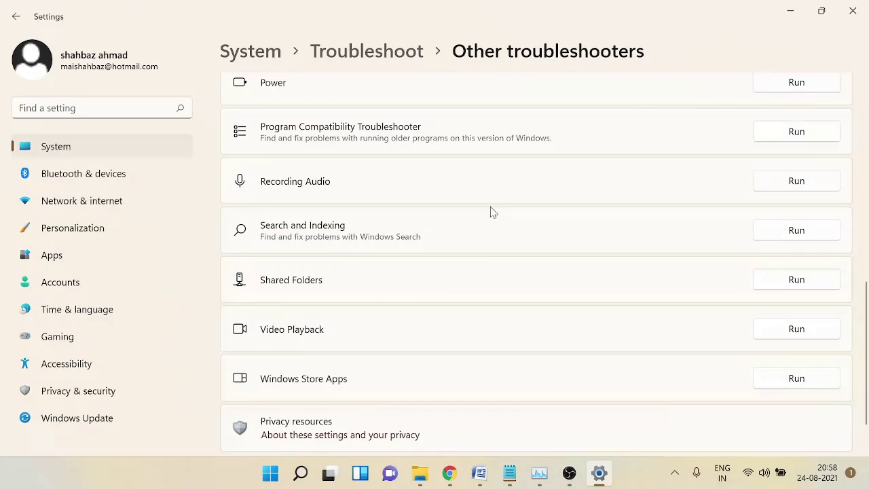
Step: Search 'discord' and launch Discord from the best match
click(301, 478)
text(discord)
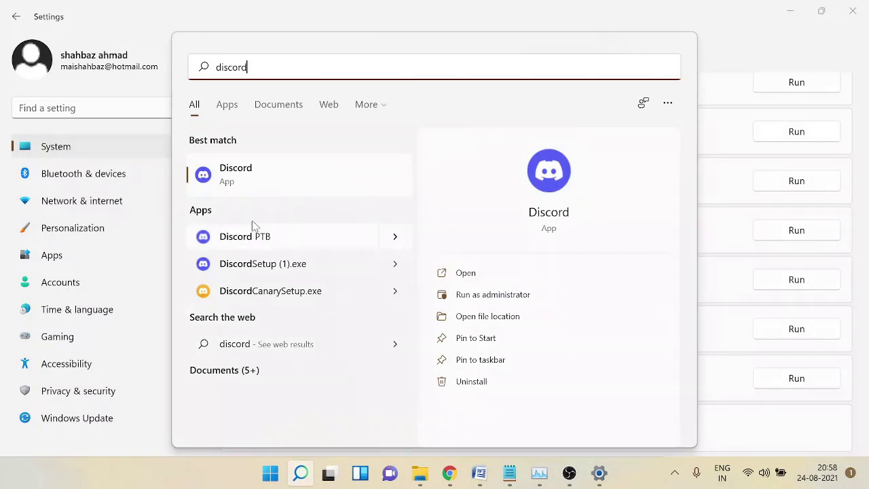
click(268, 182)
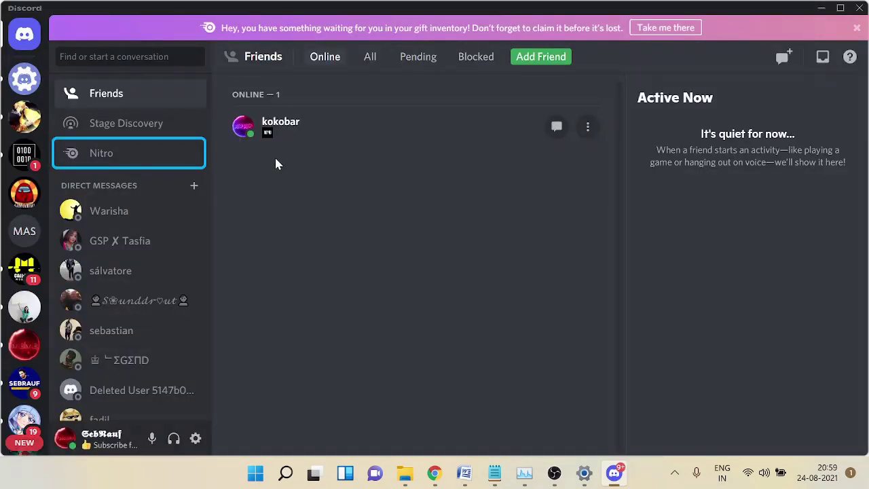
Step: In Discord's Voice & Video settings, set Input Device to Microphone (Logitech USB Headset H340)
click(196, 438)
scroll(179, 199, down, 1)
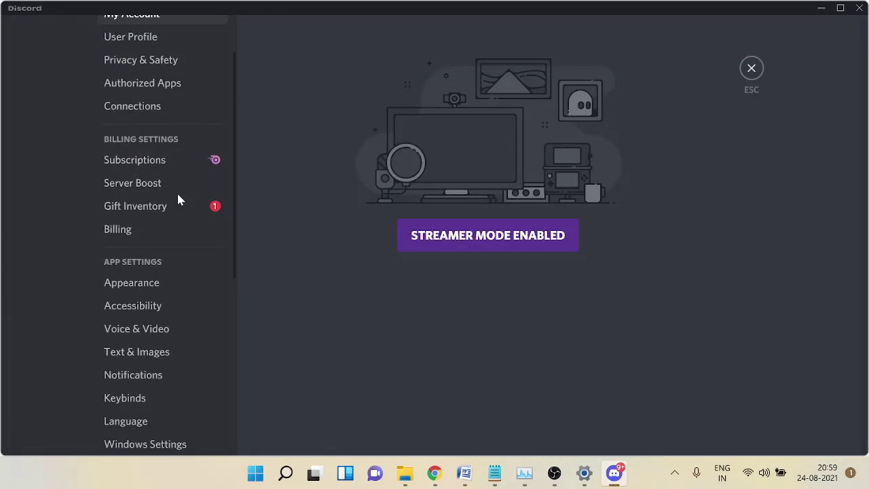
click(159, 338)
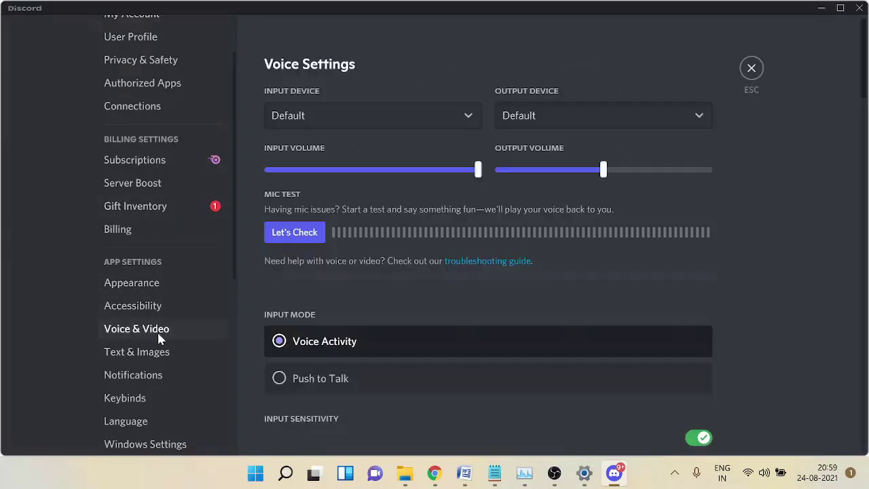
scroll(326, 231, down, 2)
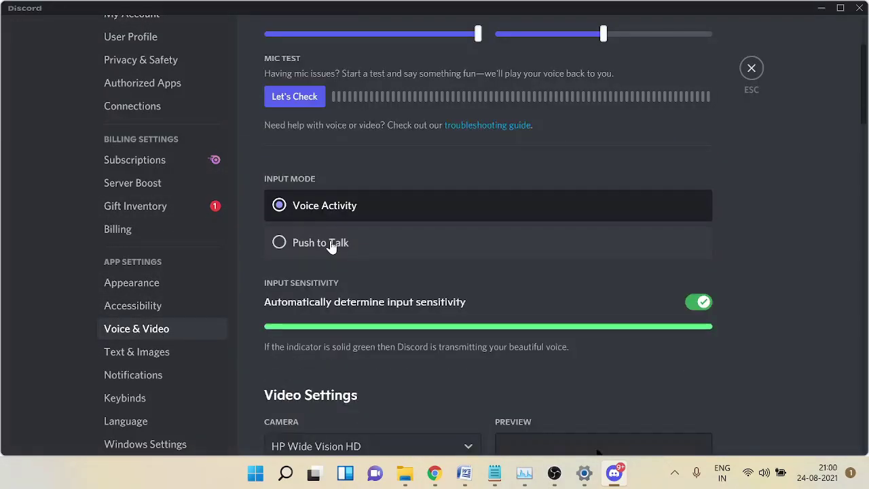
scroll(330, 246, up, 1)
scroll(324, 299, down, 1)
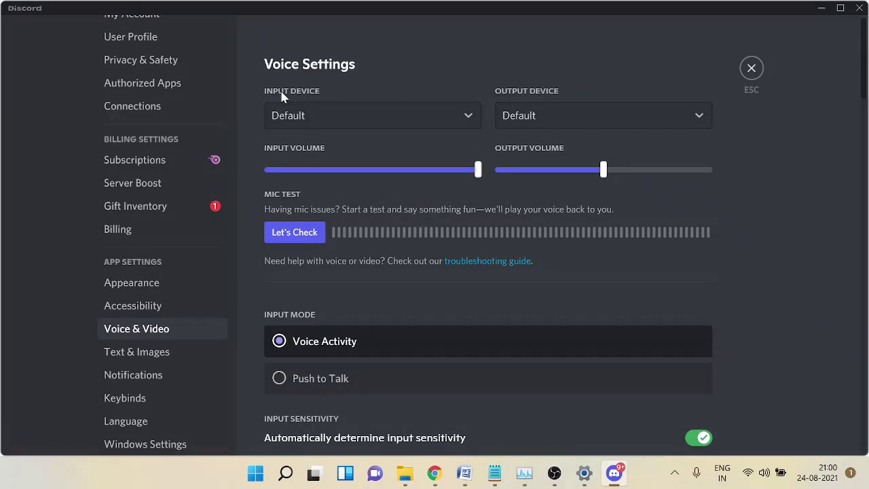
click(339, 110)
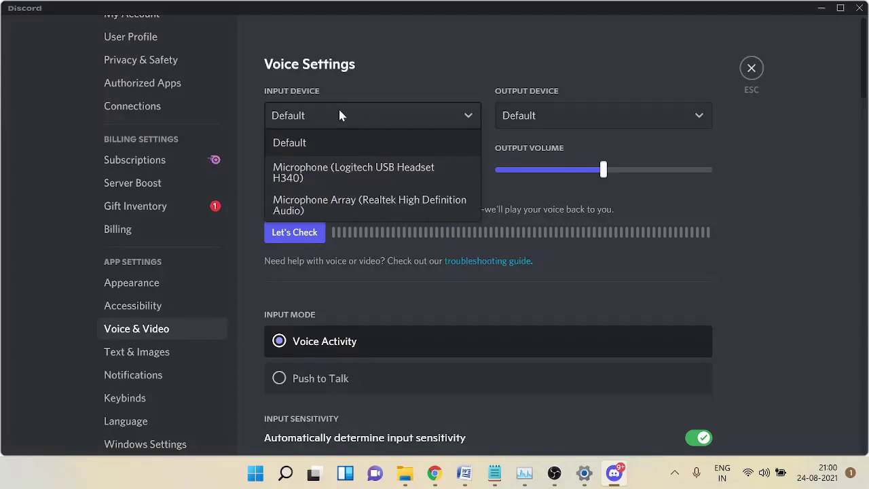
click(318, 173)
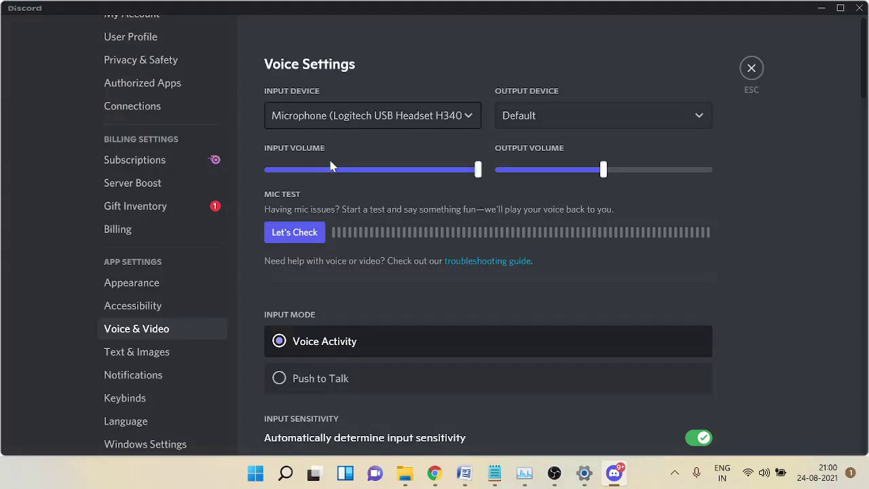